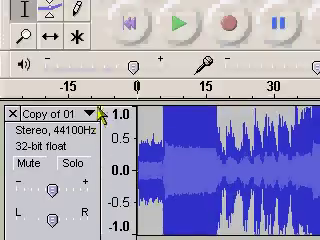
Split the stereo song track into separate left and right channel tracks from its track menu
{"action": "left_click", "coordinate": [90, 115]}
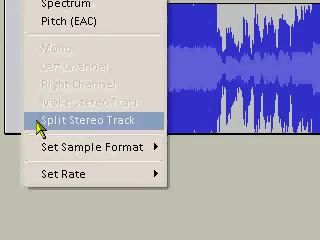
{"action": "left_click", "coordinate": [38, 128]}
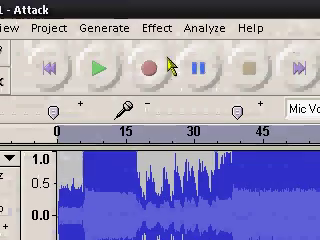
Apply Effect > Invert to the bottom right-channel track's waveform
{"action": "left_click", "coordinate": [167, 42]}
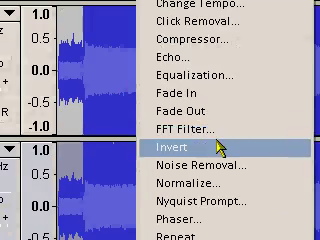
{"action": "left_click", "coordinate": [218, 148]}
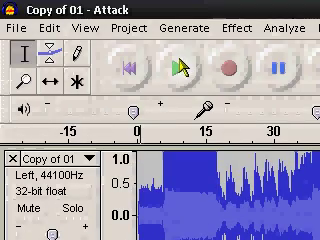
{"action": "left_click", "coordinate": [182, 68]}
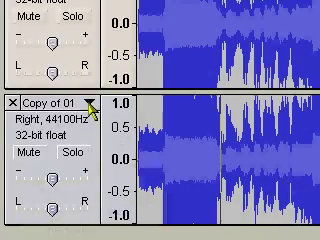
Set the bottom track to Mono, then open and dismiss the top track's menu unchanged
{"action": "left_click", "coordinate": [89, 103]}
{"action": "left_click", "coordinate": [97, 148]}
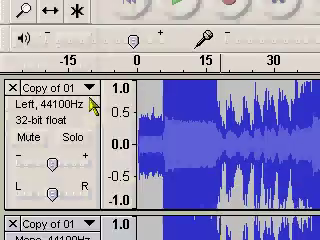
{"action": "left_click", "coordinate": [88, 88]}
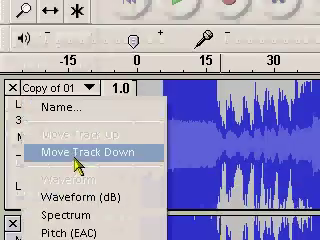
{"action": "key", "text": "Escape"}
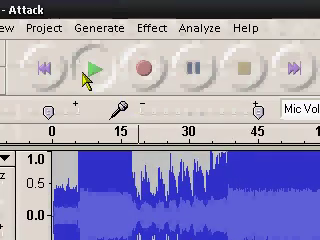
{"action": "left_click", "coordinate": [92, 76]}
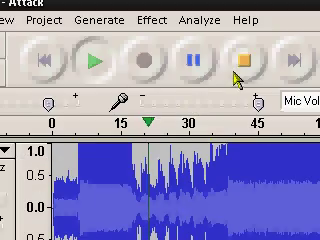
{"action": "left_click", "coordinate": [238, 78]}
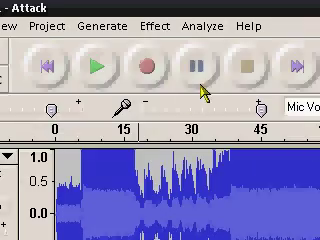
Select the track audio and apply Amplify at -4.8 dB
{"action": "left_click", "coordinate": [157, 30]}
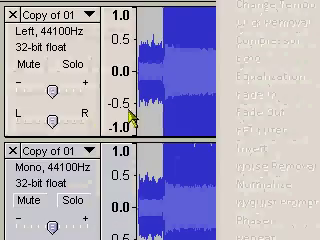
{"action": "left_click", "coordinate": [165, 105]}
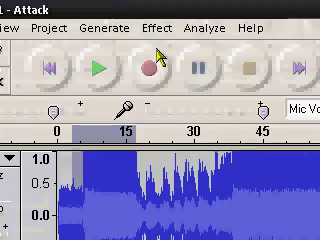
{"action": "left_click", "coordinate": [157, 30]}
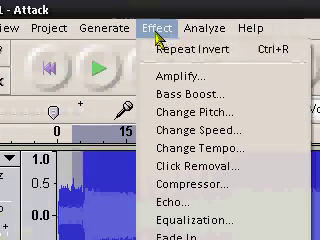
{"action": "left_click", "coordinate": [230, 83]}
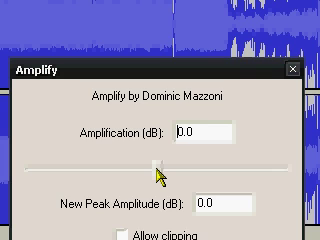
{"action": "left_click_drag", "start_coordinate": [157, 176], "coordinate": [133, 187]}
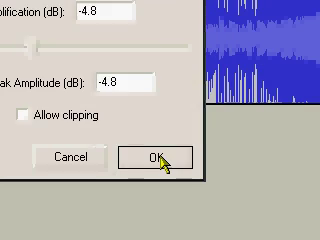
{"action": "left_click", "coordinate": [253, 218]}
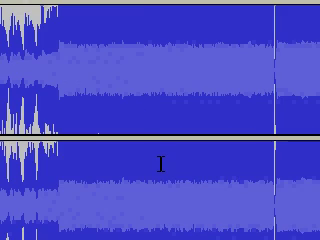